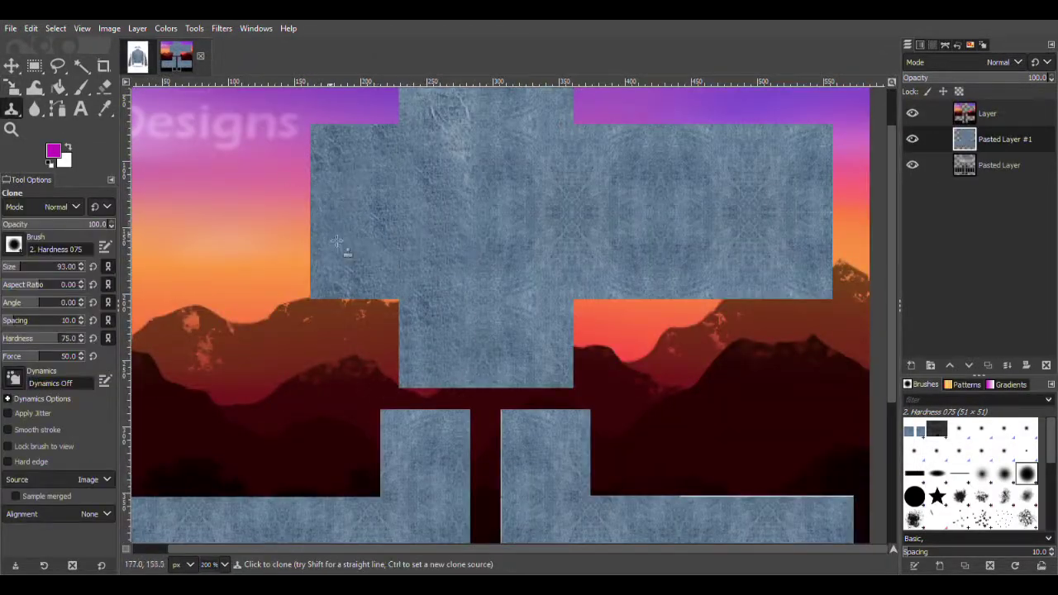
Clone clean denim over the seams in the upper blocks and the lower-right block.
drag(336, 241, 424, 213)
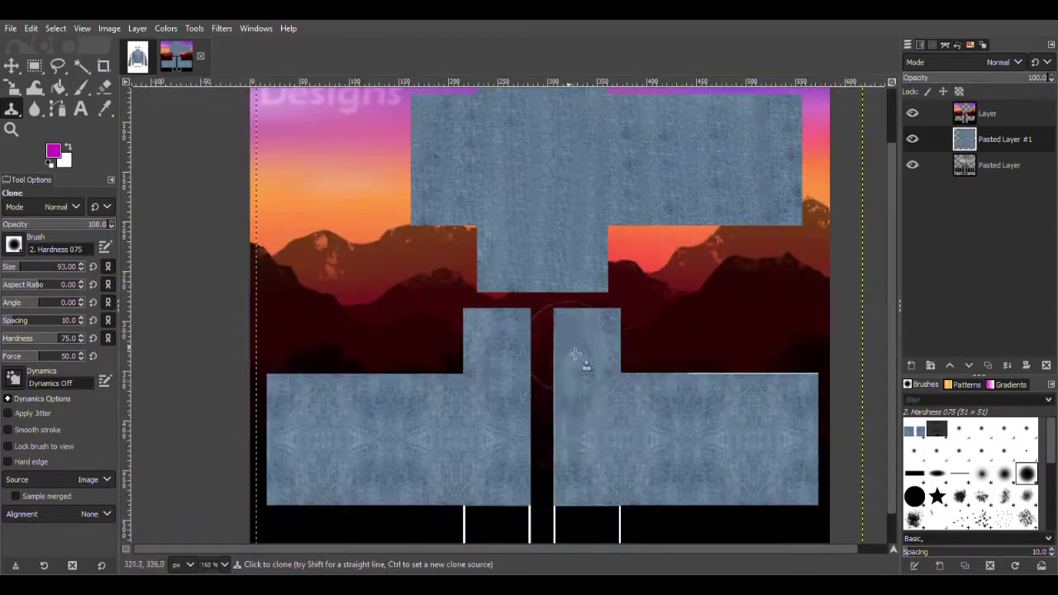
drag(680, 417, 760, 454)
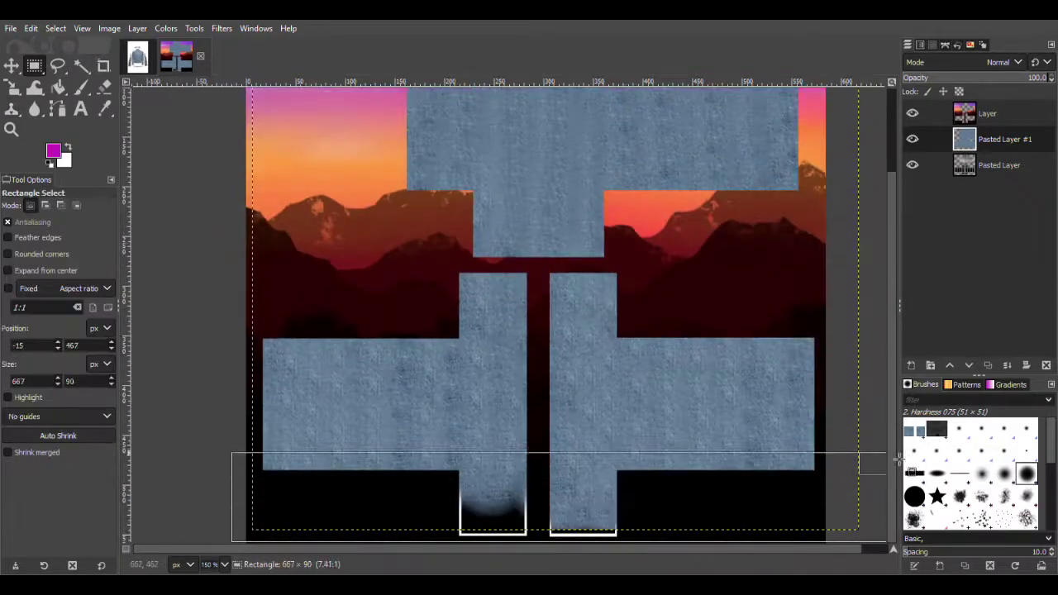
Fill the hem strip with denim and paste a second denim copy as a new layer to lighten it.
key(ctrl+f)
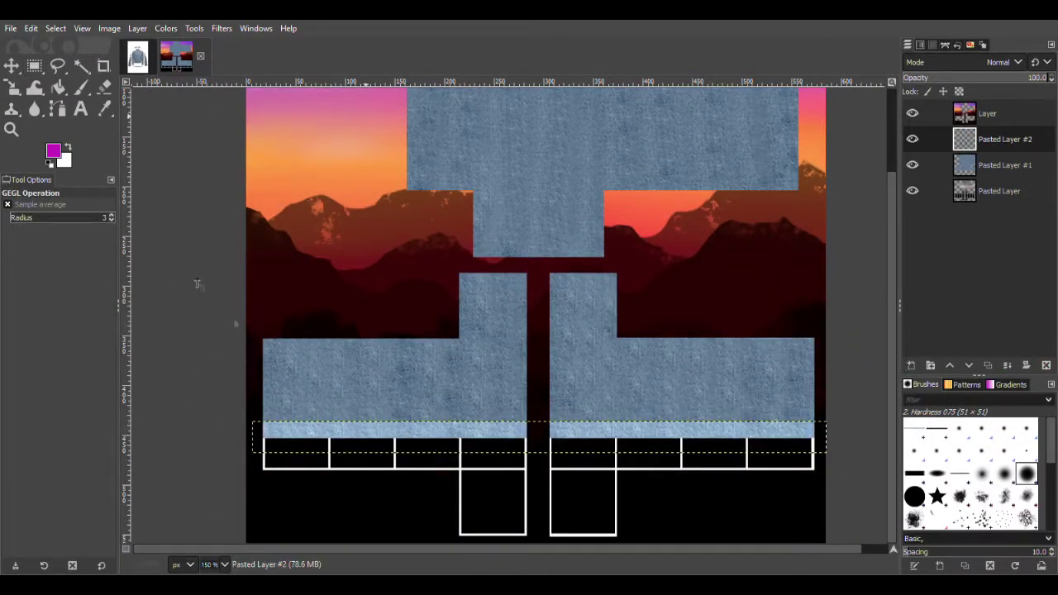
key(r)
key(ctrl+c)
key(ctrl+v)
click(911, 364)
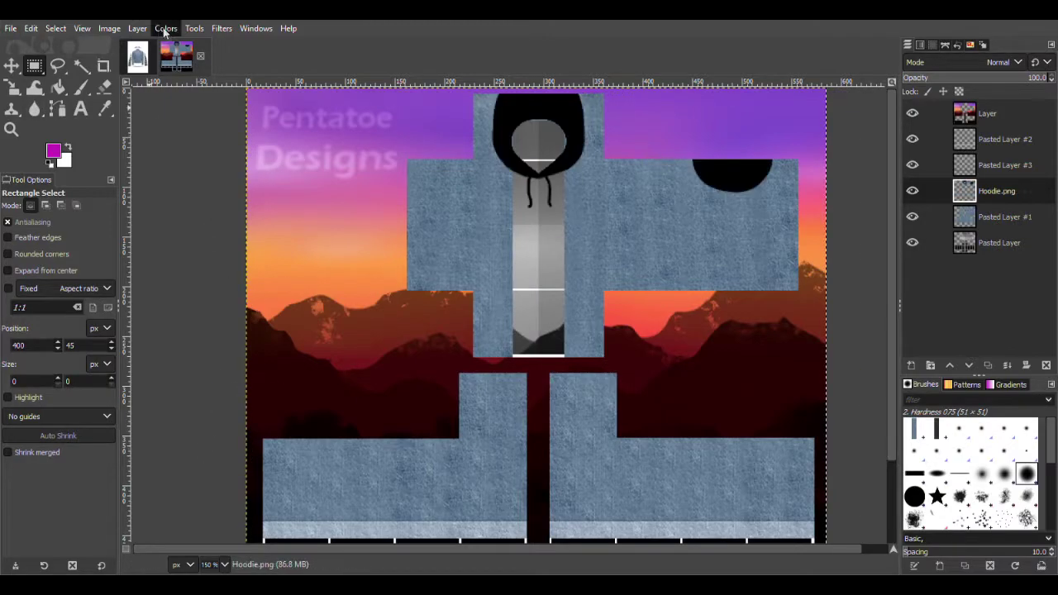
click(165, 30)
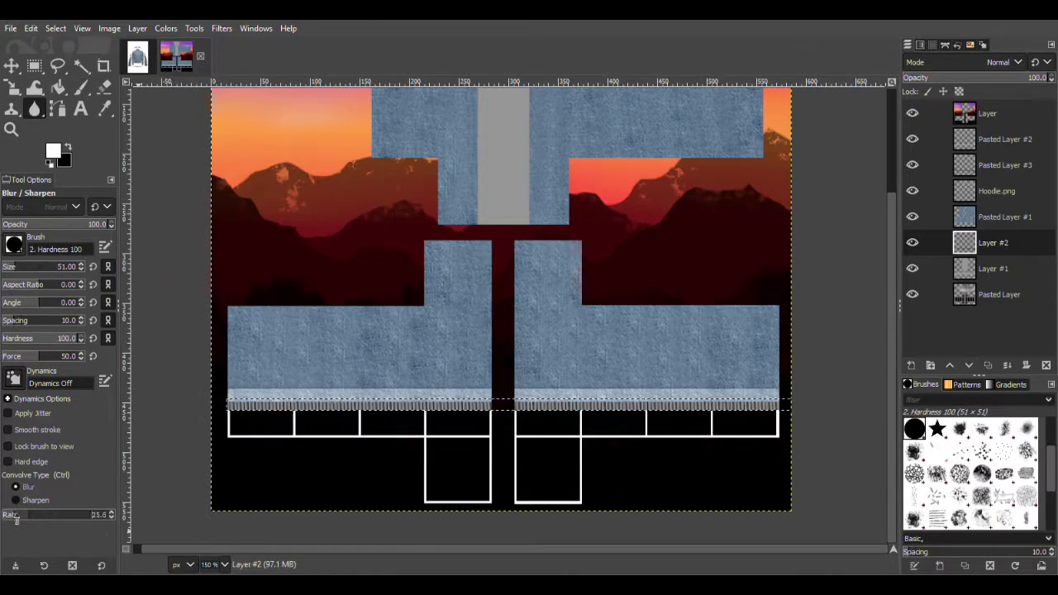
Scroll the view up and switch to Rectangle Select to grab the button placket.
scroll(520, 484, up, 1)
key(r)
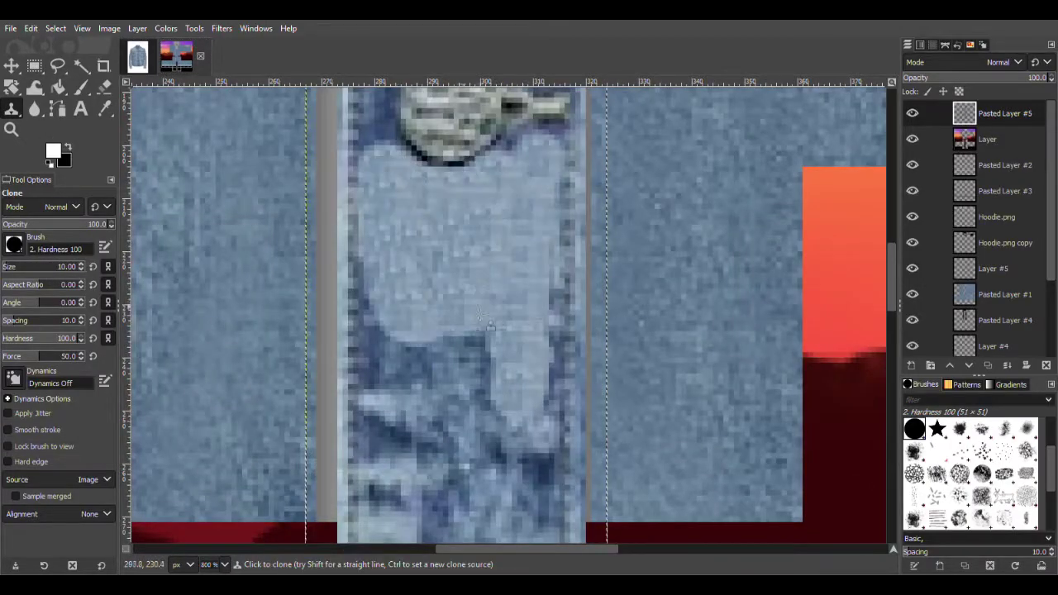
Scroll the canvas to inspect the placket area beside the grey hood front.
scroll(522, 213, down, 5)
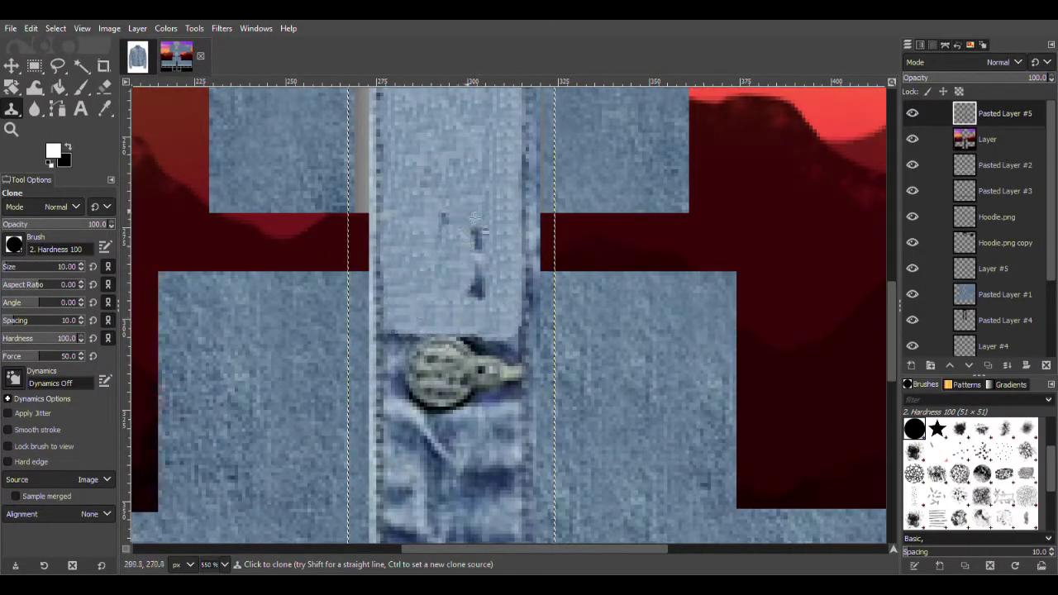
scroll(496, 181, up, 10)
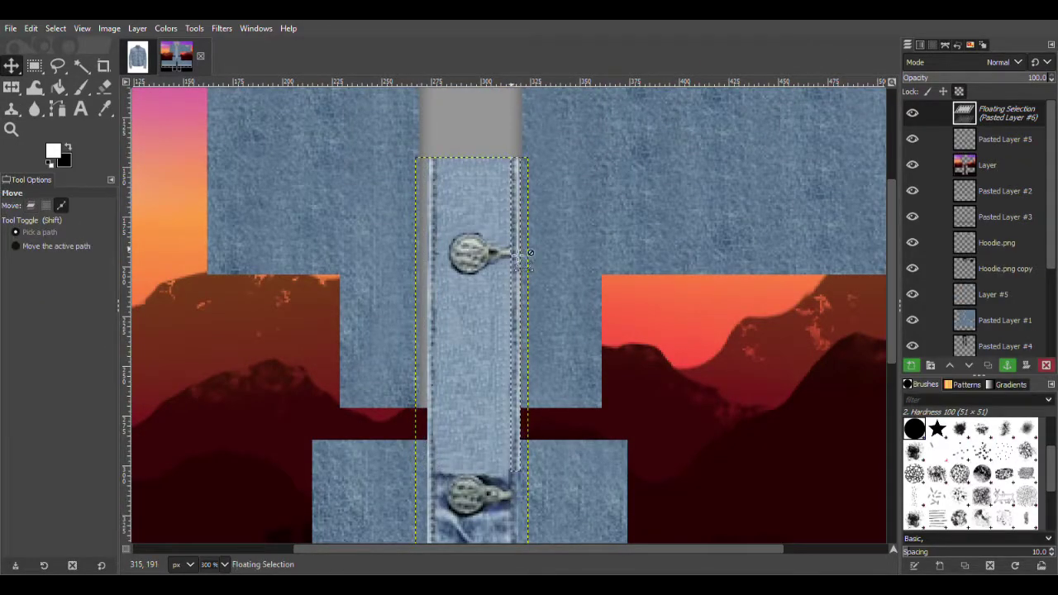
scroll(478, 285, up, 1)
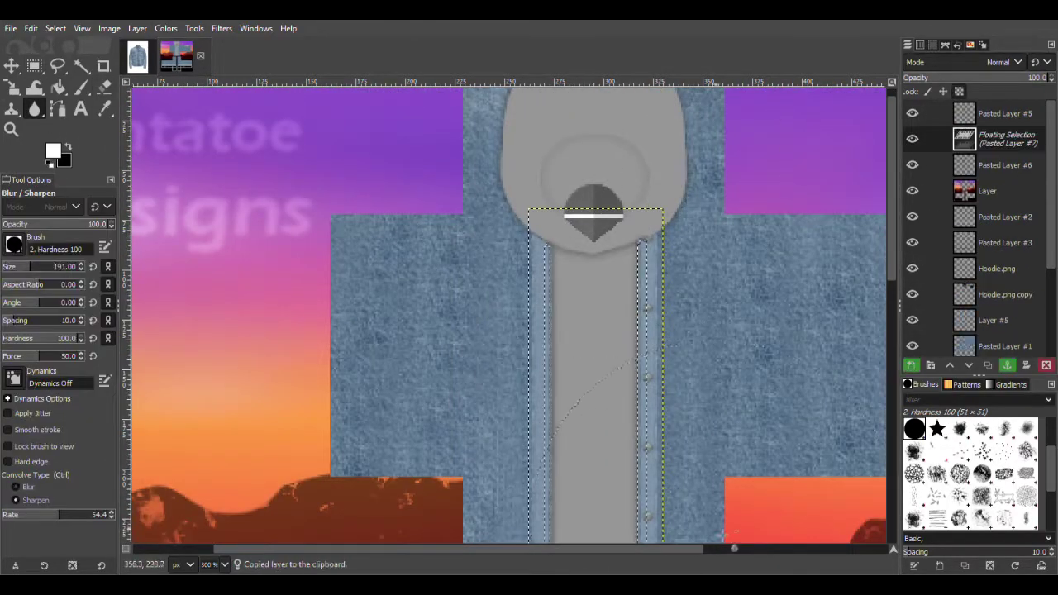
Show hidden Pasted Layer #6 and paste the buttoned denim strip as a floating copy.
click(912, 139)
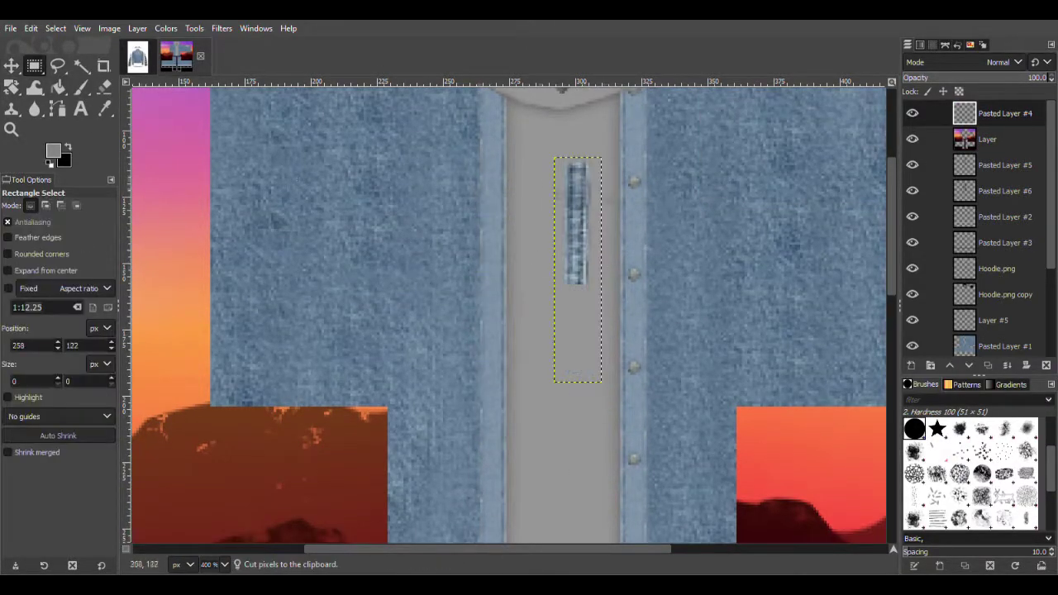
key(ctrl+v)
key(m)
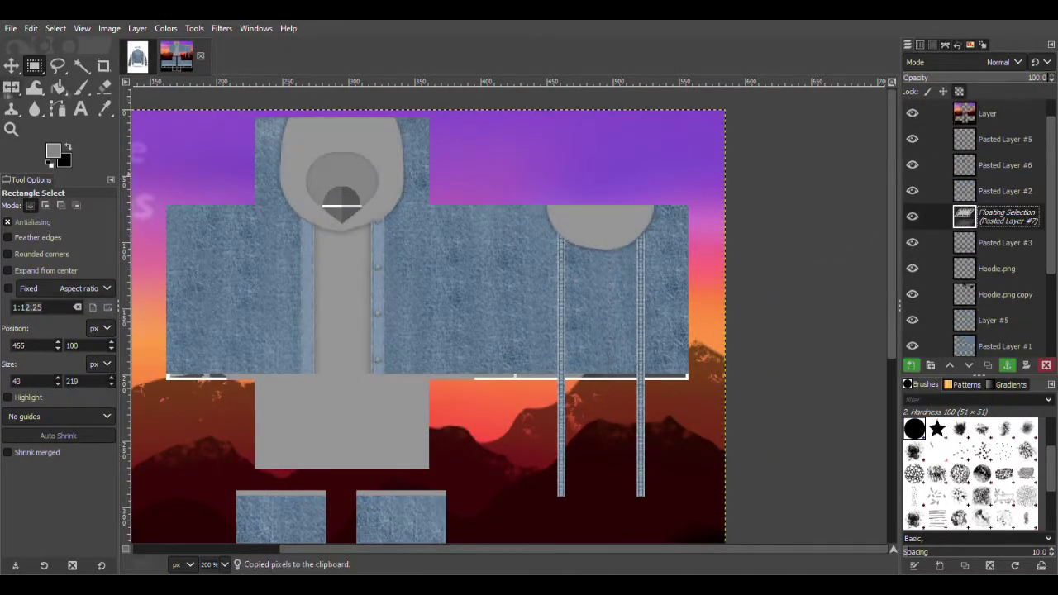
Rotate the pasted stitching strip into place along the panels.
key(shift+r)
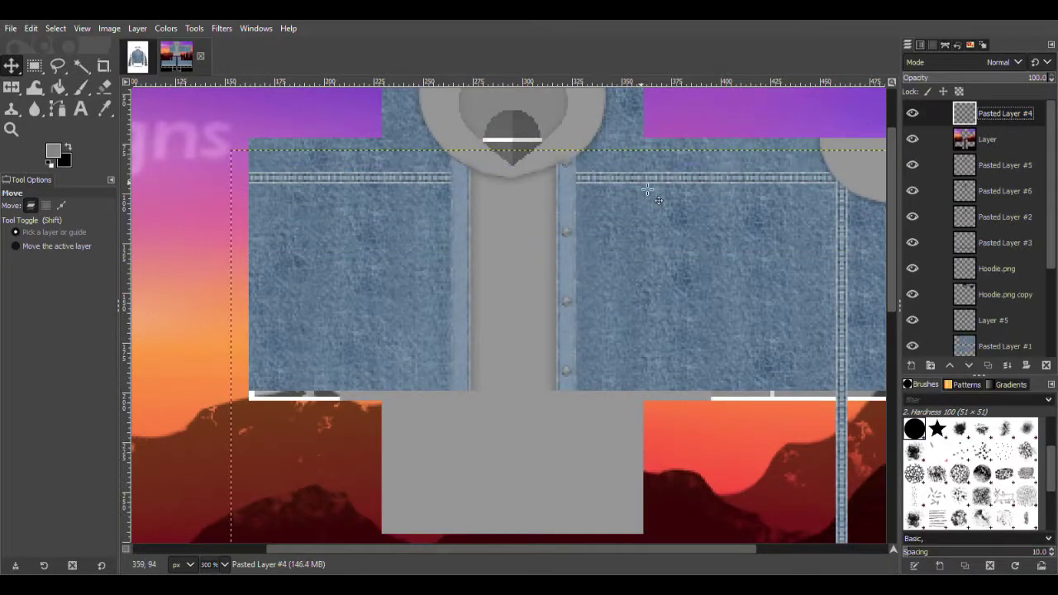
ctrl+scroll(661, 227, down, 2)
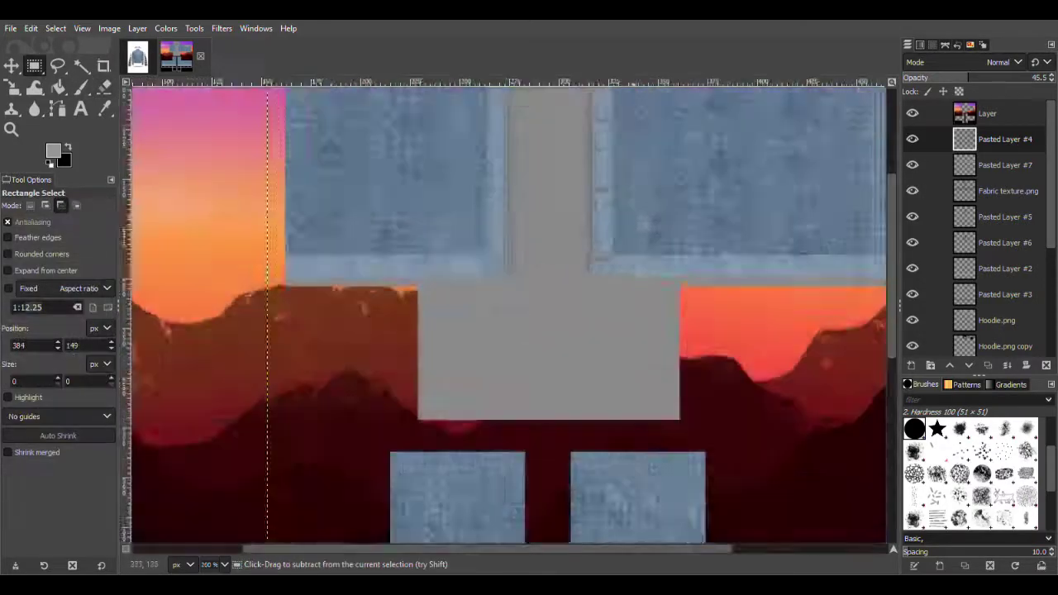
Hide Pasted Layer #4 and scroll down the Layers panel to the jacket layers.
click(911, 138)
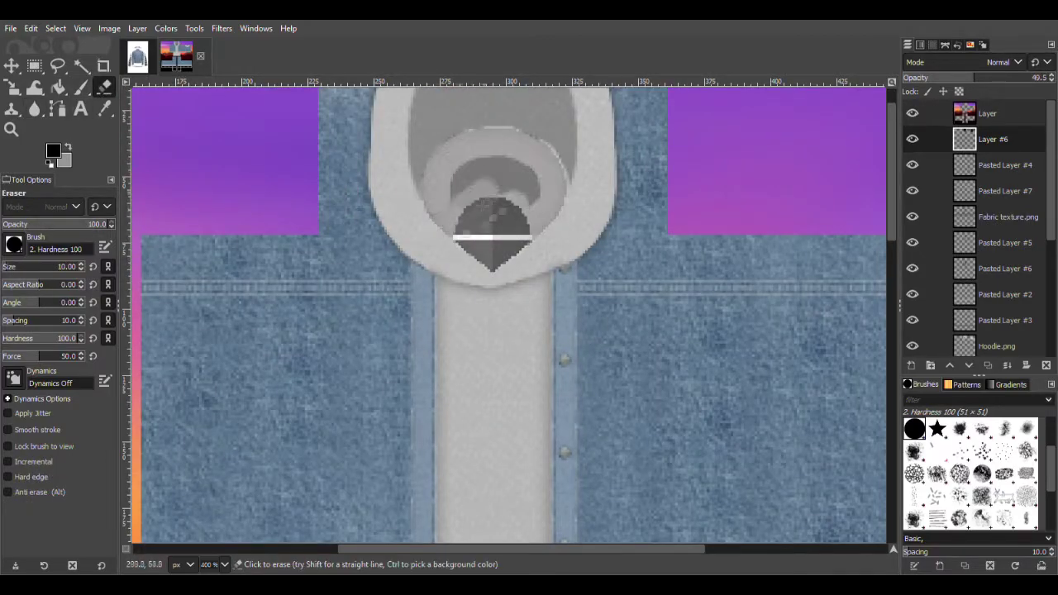
scroll(496, 240, down, 2)
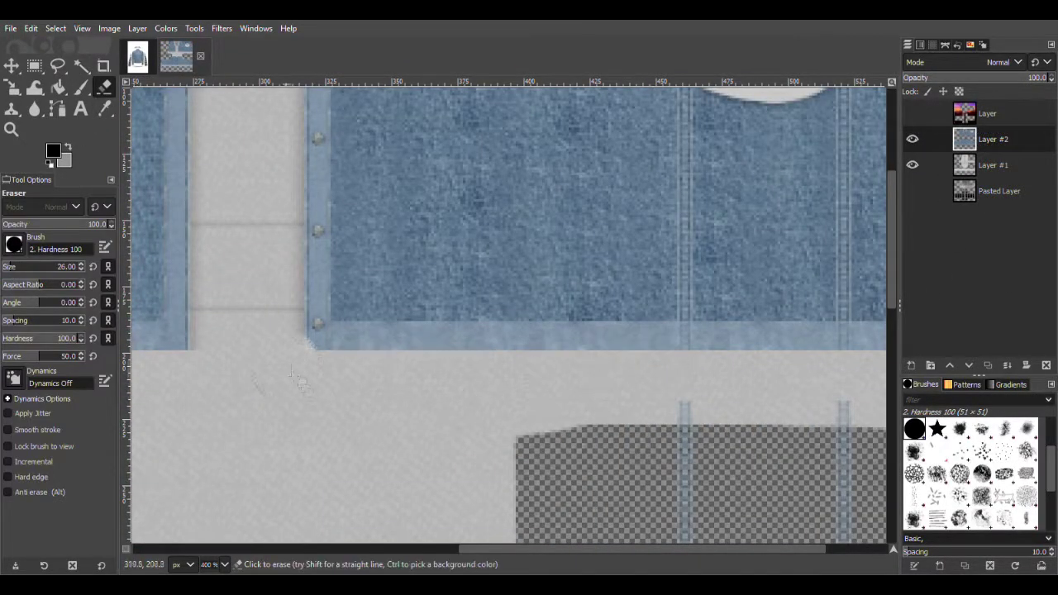
Erase the ragged lower fringe of the blue band around the placket.
mouse_move(291, 373)
mouse_down()
mouse_move(531, 378)
mouse_move(727, 397)
mouse_up()
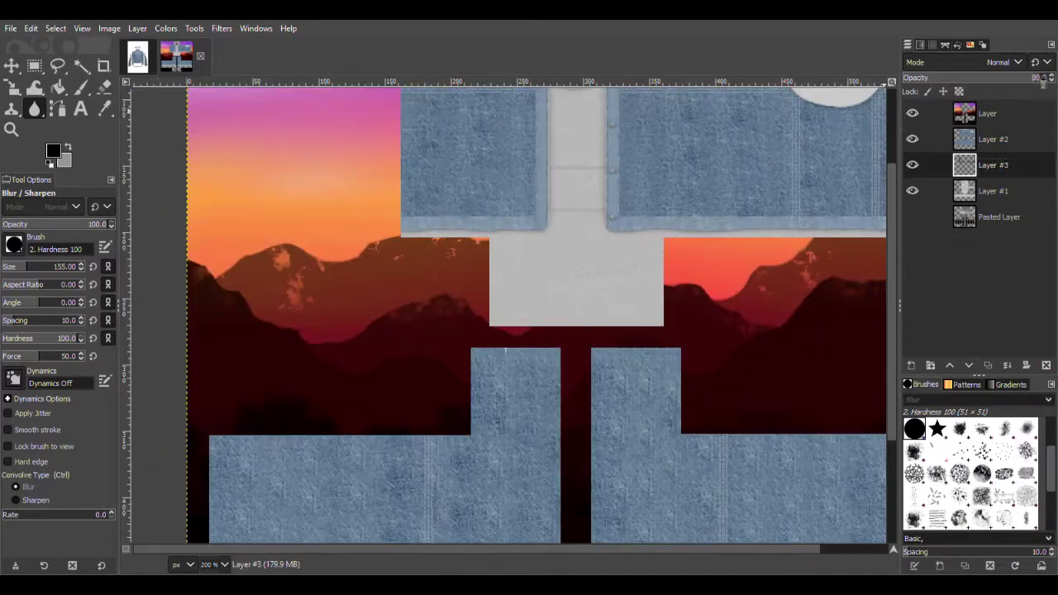
Scroll to review the finished template with Layer #3 at 89.5 opacity.
scroll(542, 463, up, 3)
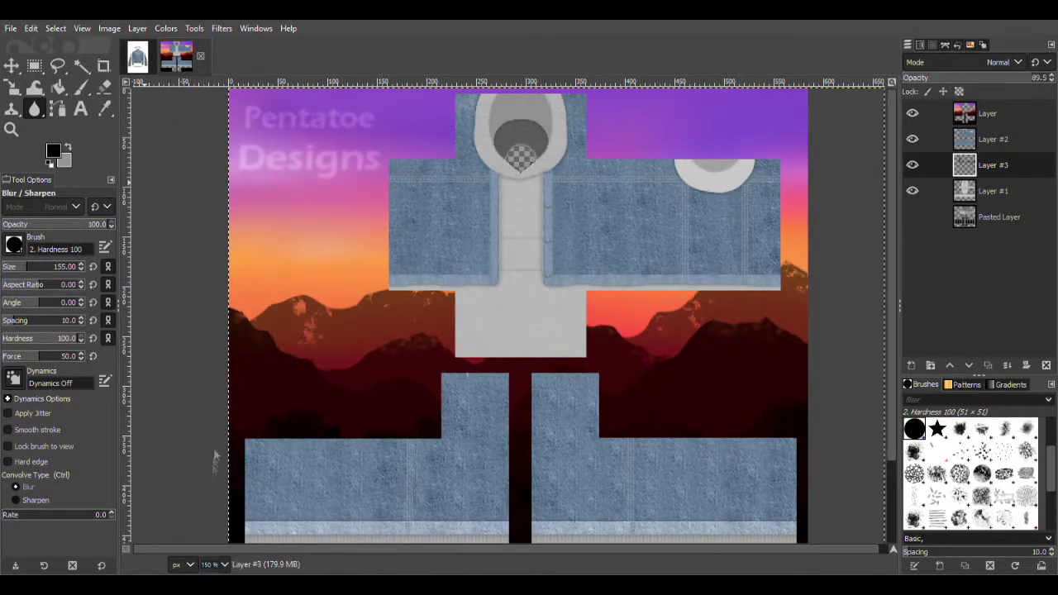